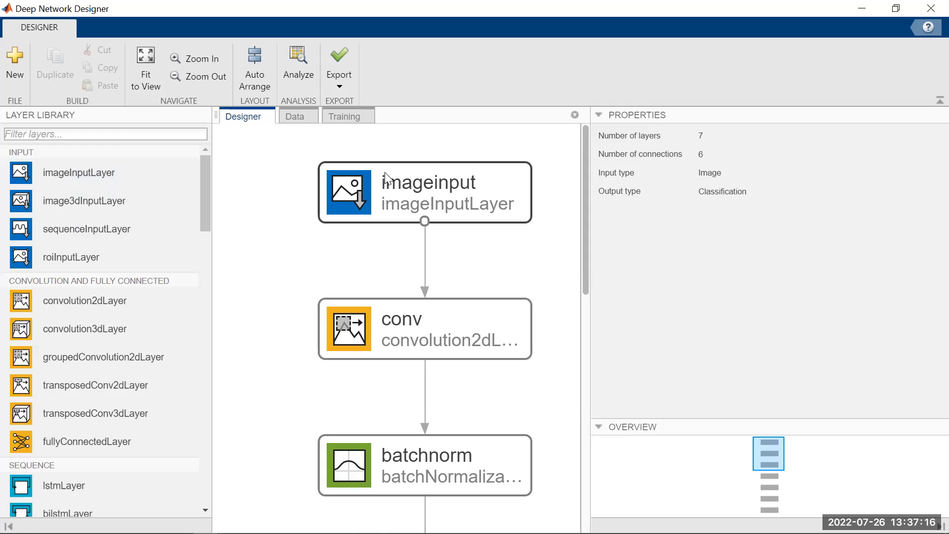
# - Inspect the properties of the network's imageinput layer and its conv layer
pyautogui.click(453, 198)
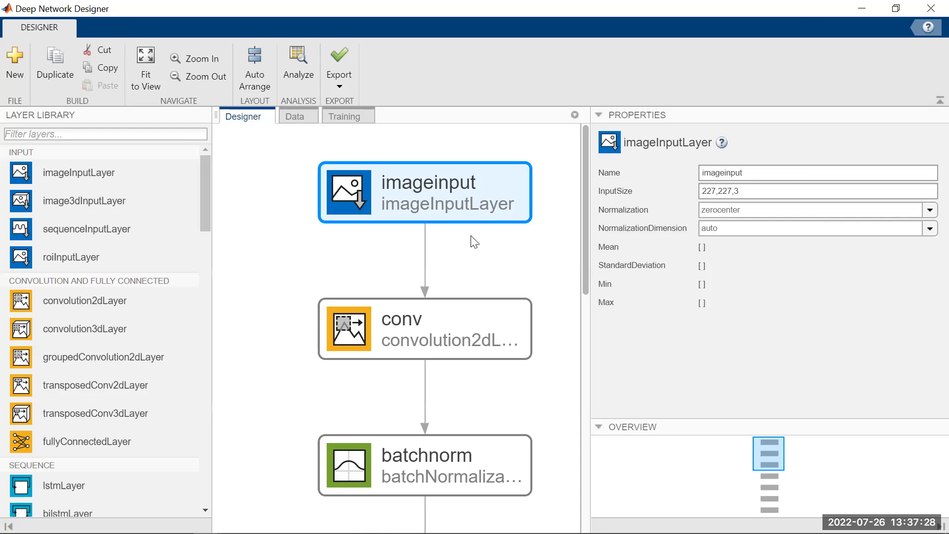
pyautogui.moveTo(582, 194); pyautogui.dragTo(580, 225)
pyautogui.click(471, 260)
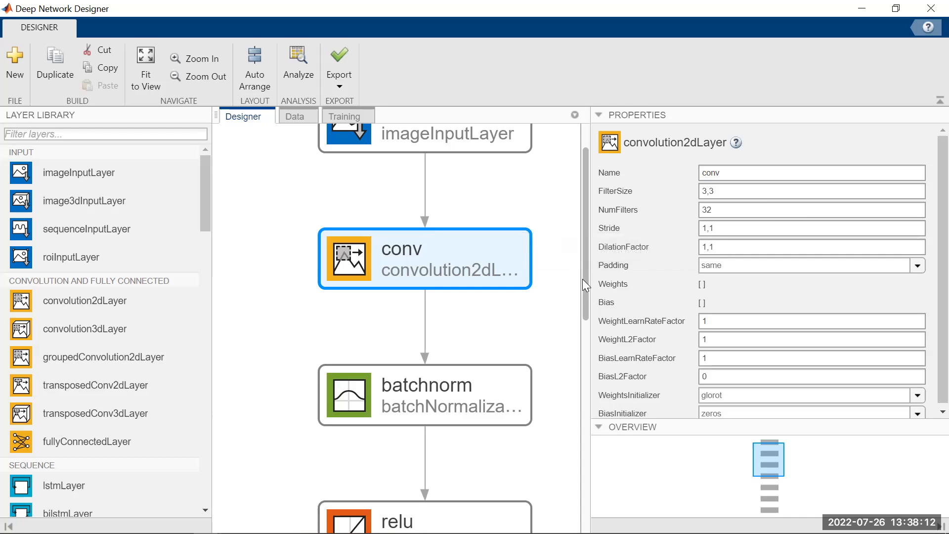
# - Inspect the batchnorm layer's properties and locate the normalization layers in the layer library
pyautogui.moveTo(587, 276); pyautogui.dragTo(585, 344)
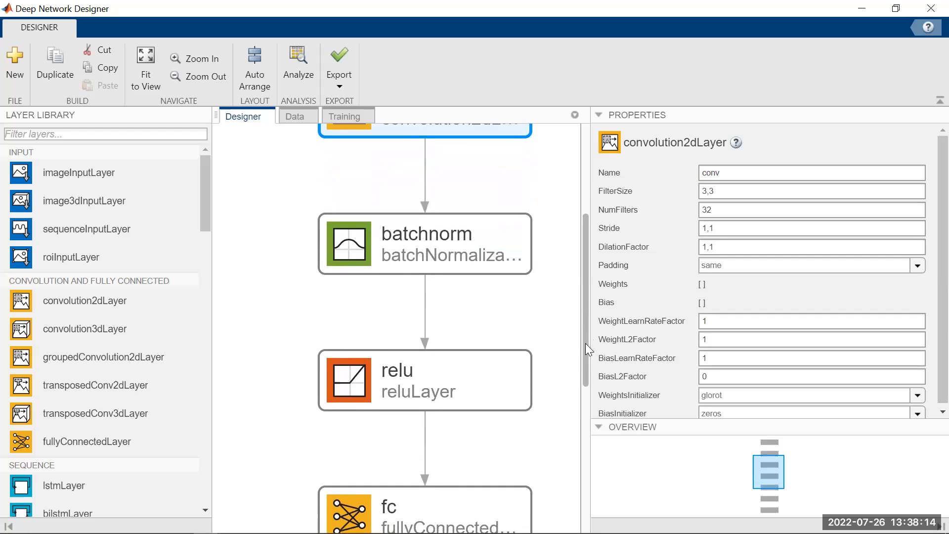
pyautogui.click(434, 258)
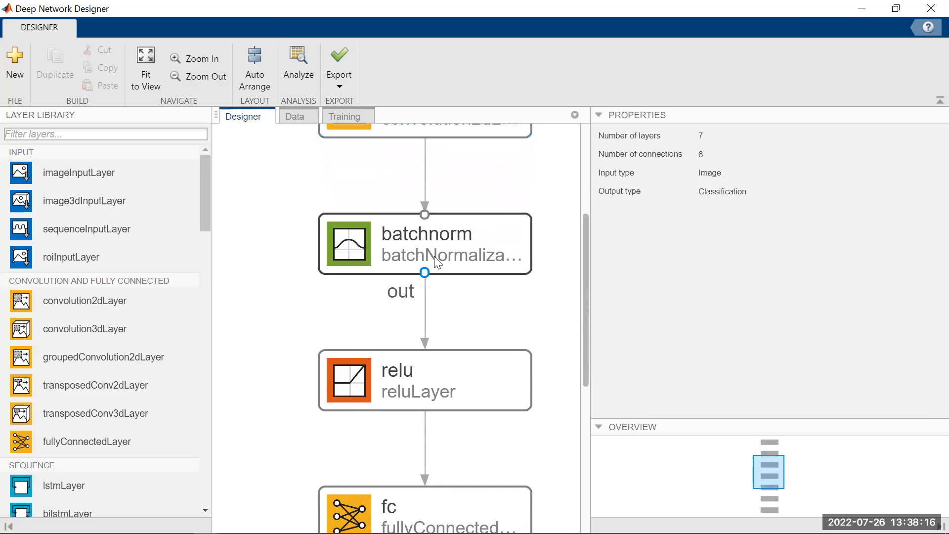
pyautogui.click(404, 243)
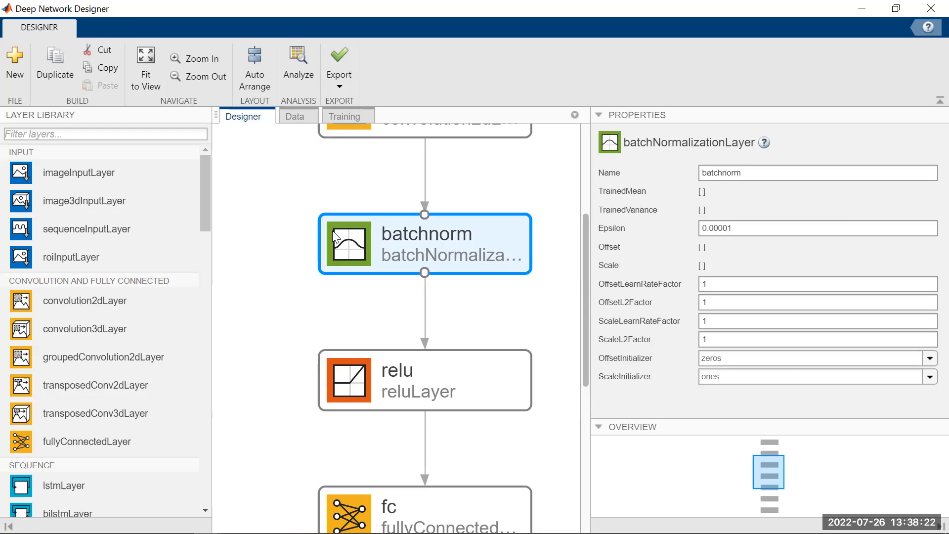
pyautogui.moveTo(202, 213); pyautogui.dragTo(205, 352)
pyautogui.scroll(-2, 202, 349)
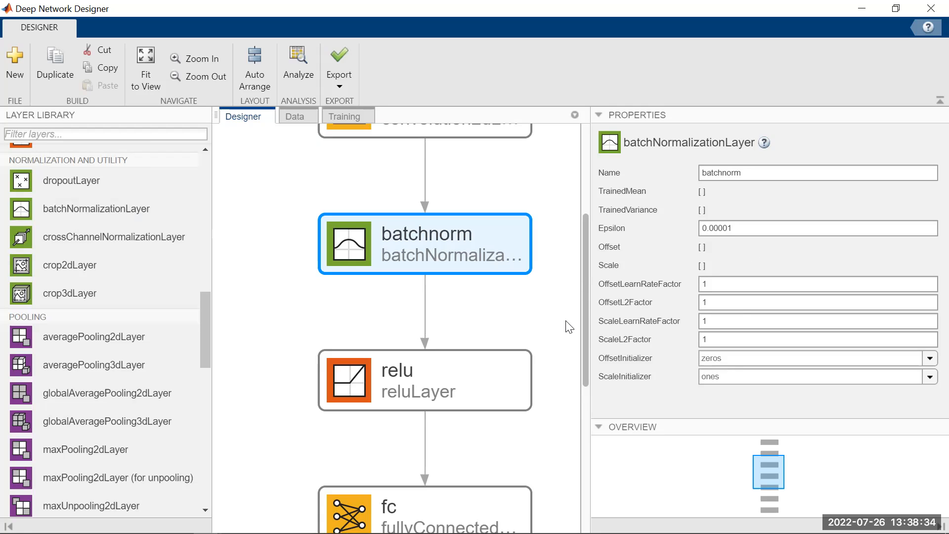
# - Locate the activation and fully connected layer types in the layer library and inspect the network's fc layer properties
pyautogui.moveTo(584, 299); pyautogui.dragTo(581, 365)
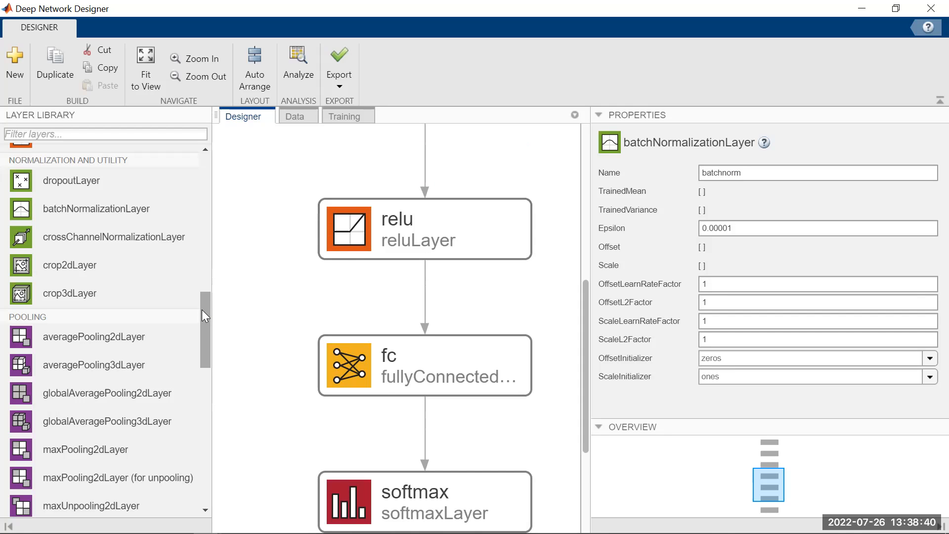
pyautogui.moveTo(201, 310); pyautogui.dragTo(207, 287)
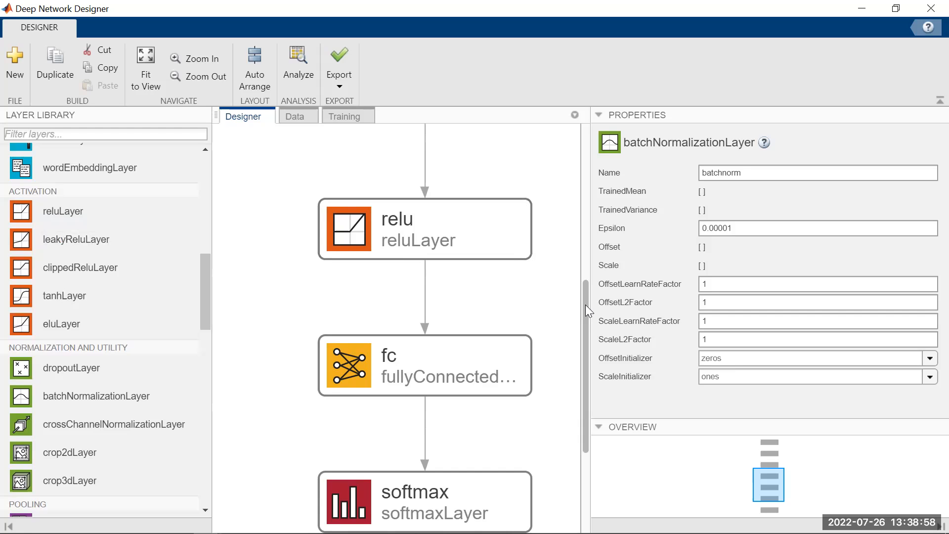
pyautogui.moveTo(585, 304); pyautogui.dragTo(585, 335)
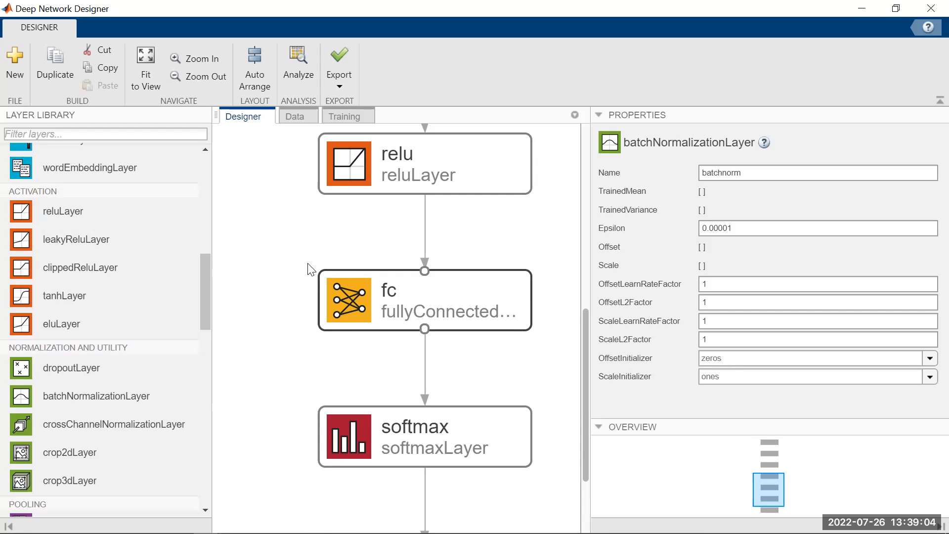
pyautogui.moveTo(204, 273); pyautogui.dragTo(210, 373)
pyautogui.moveTo(212, 309); pyautogui.dragTo(220, 201)
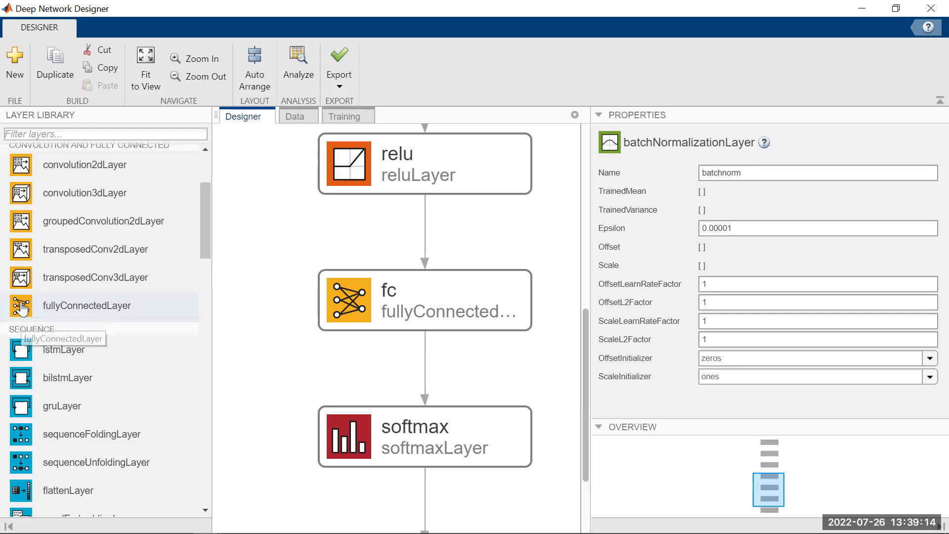
pyautogui.click(371, 311)
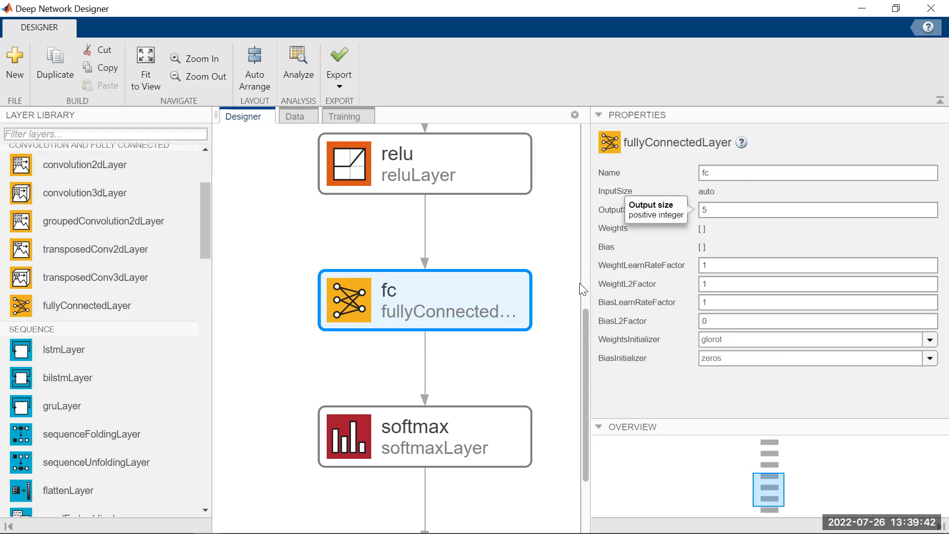
# - Inspect the softmax layer's properties and recheck those of the fc layer above it
pyautogui.moveTo(587, 320); pyautogui.dragTo(587, 408)
pyautogui.click(422, 336)
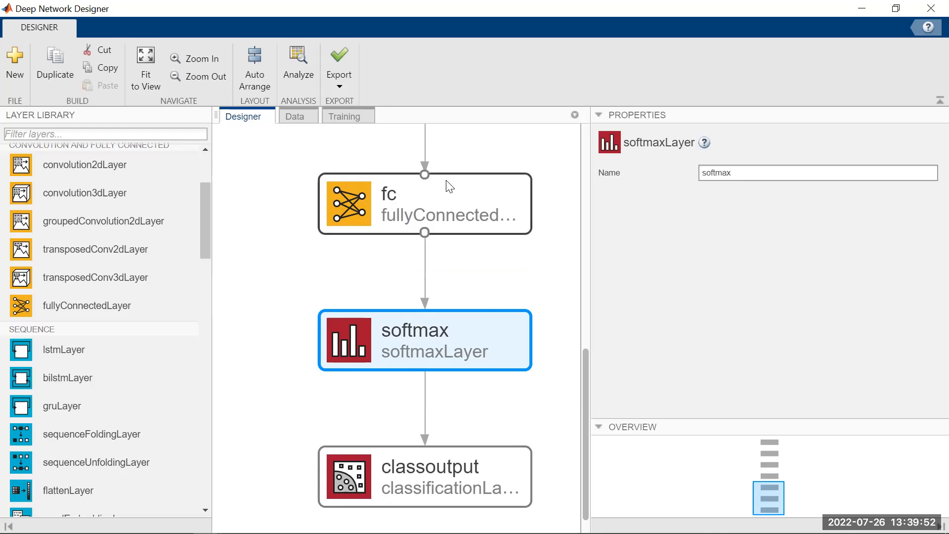
pyautogui.click(439, 196)
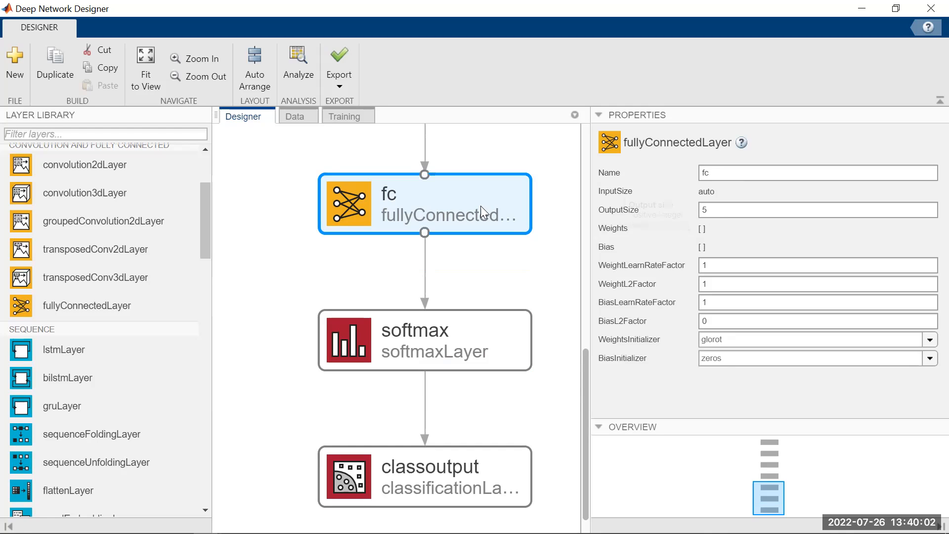
# - Review the full layer sequence at a smaller scale, from imageinput down to classoutput
pyautogui.moveTo(584, 409); pyautogui.dragTo(586, 185)
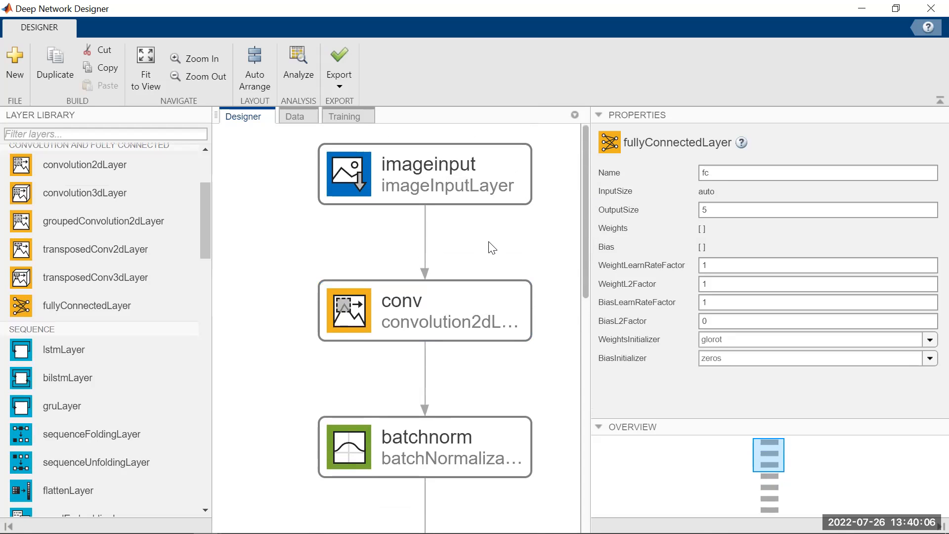
pyautogui.scroll(-1, 492, 246)
pyautogui.scroll(-2, 492, 247)
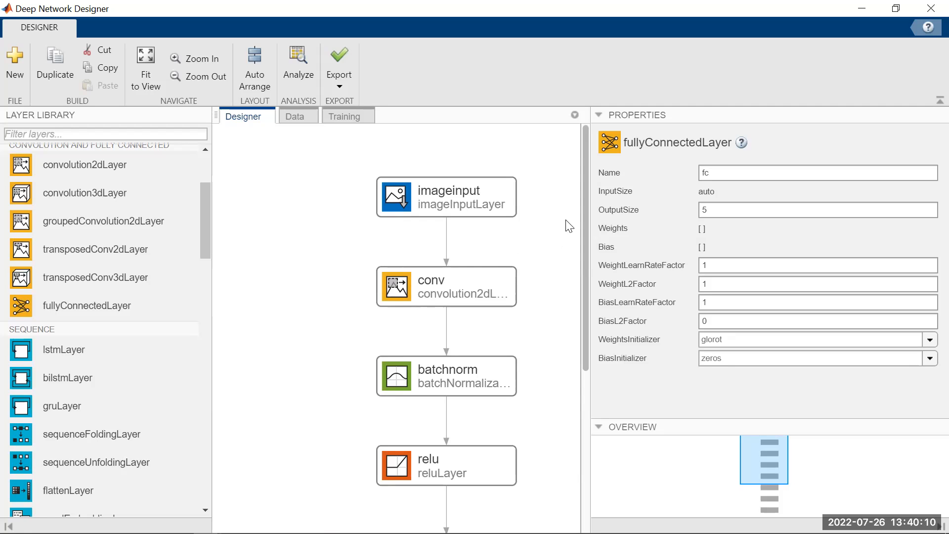
pyautogui.moveTo(585, 209)
pyautogui.mouseDown()
pyautogui.moveTo(578, 364)
pyautogui.moveTo(597, 223)
pyautogui.mouseUp()
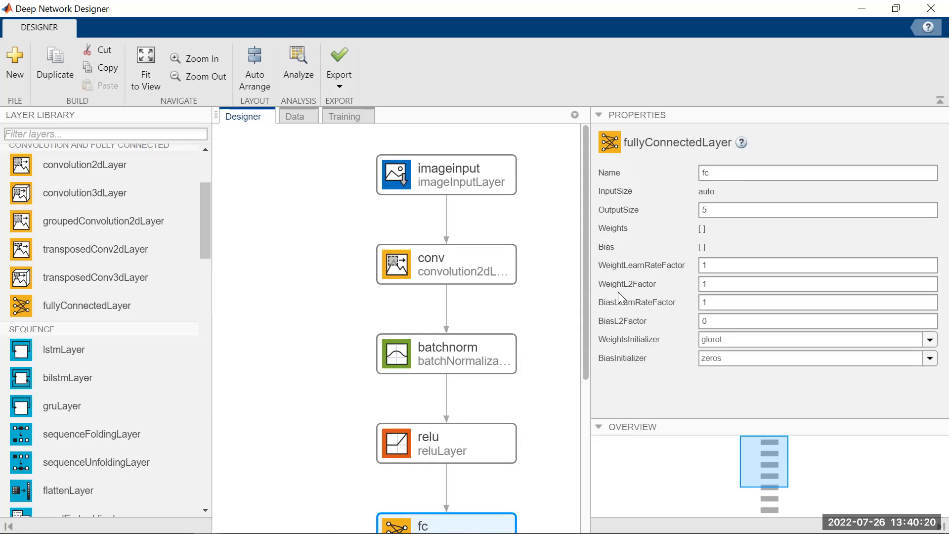
pyautogui.moveTo(585, 289); pyautogui.dragTo(581, 413)
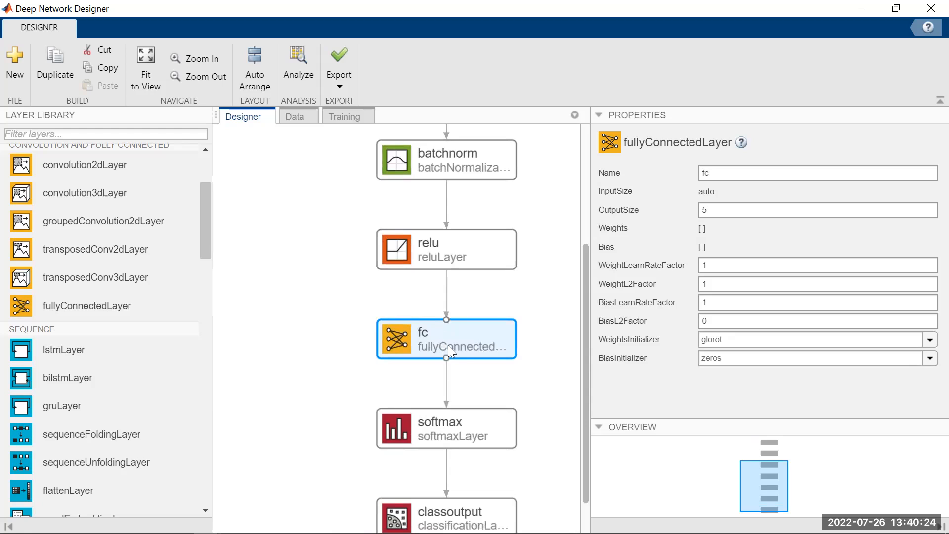
pyautogui.moveTo(586, 353); pyautogui.dragTo(586, 392)
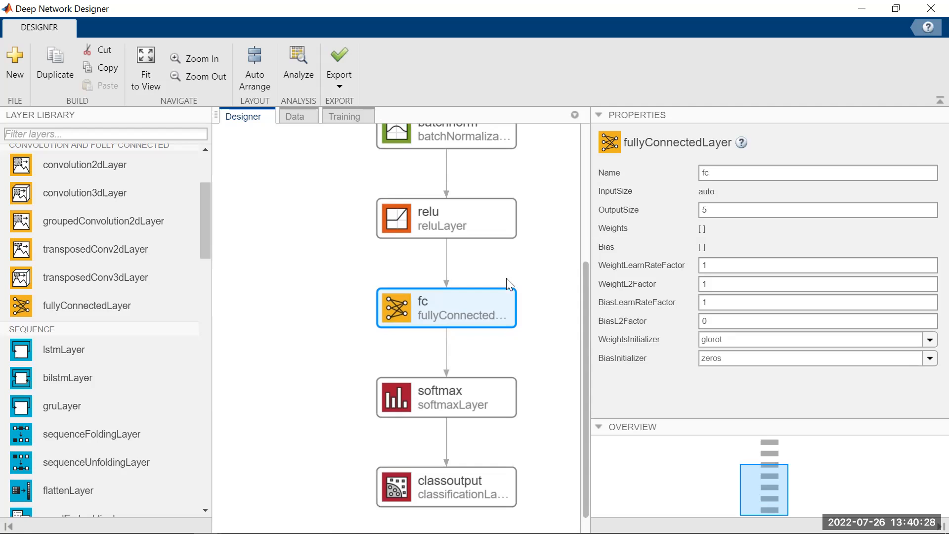
# - Examine the training data distribution, reading the number of observations for each fish class in the chart
pyautogui.click(301, 114)
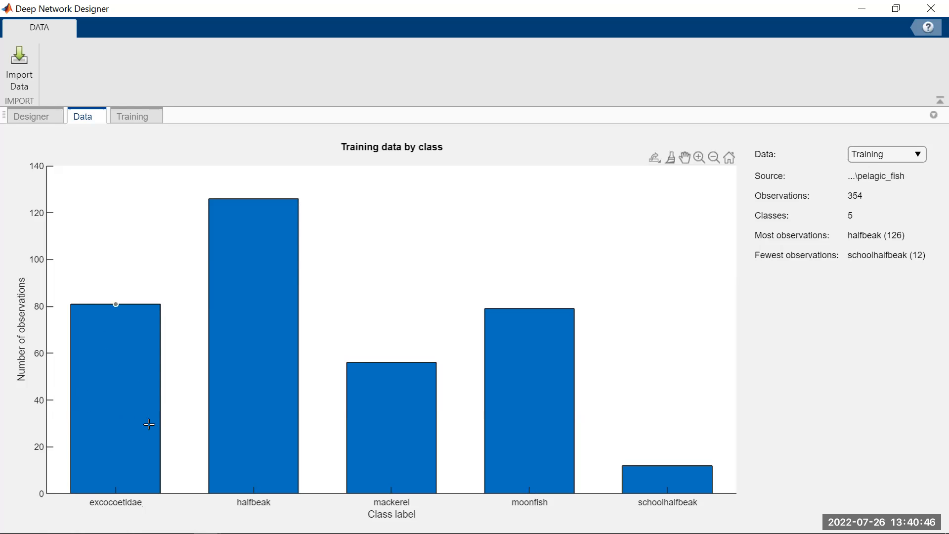
pyautogui.moveTo(98, 349)
pyautogui.moveTo(265, 429)
pyautogui.moveTo(388, 444)
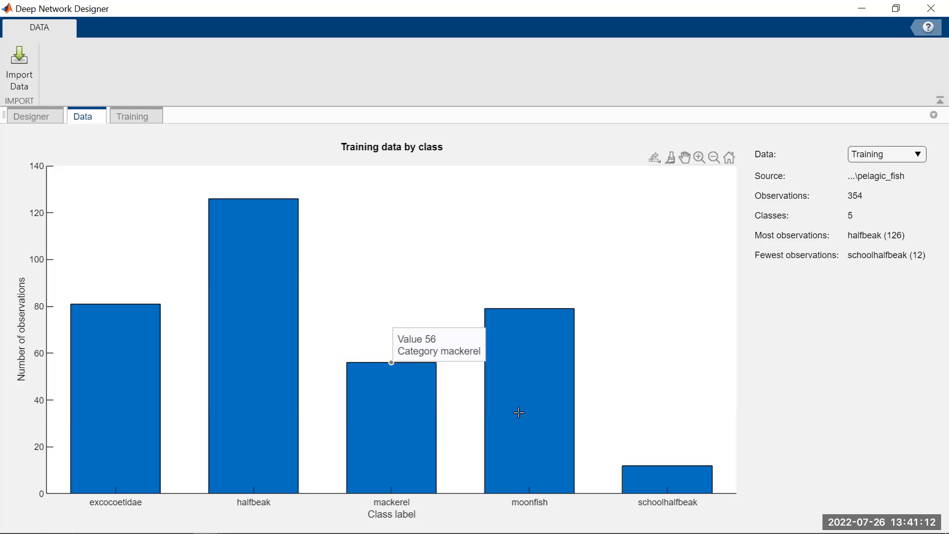
pyautogui.moveTo(519, 412)
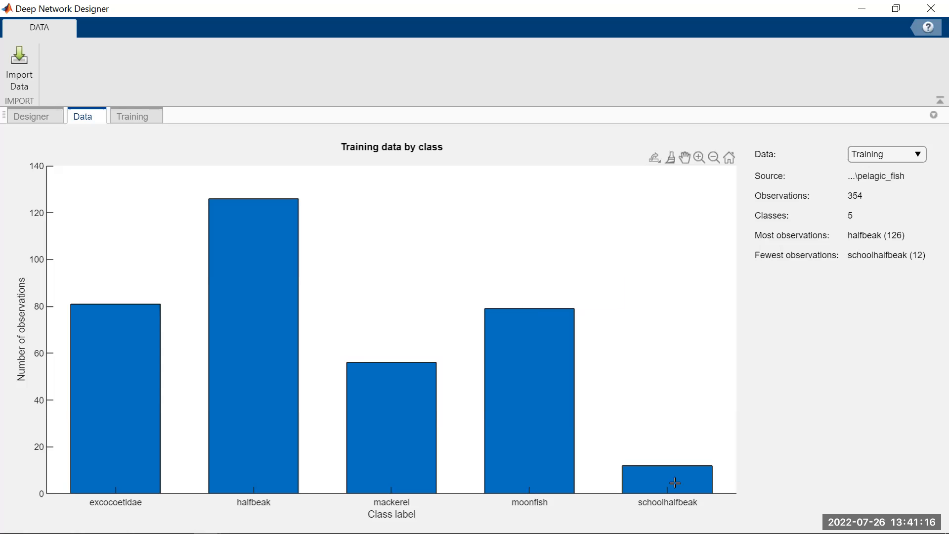
pyautogui.moveTo(676, 481)
pyautogui.moveTo(128, 378)
# - Review the training options, close them, and examine the training results down to the accuracy and loss legend
pyautogui.click(136, 117)
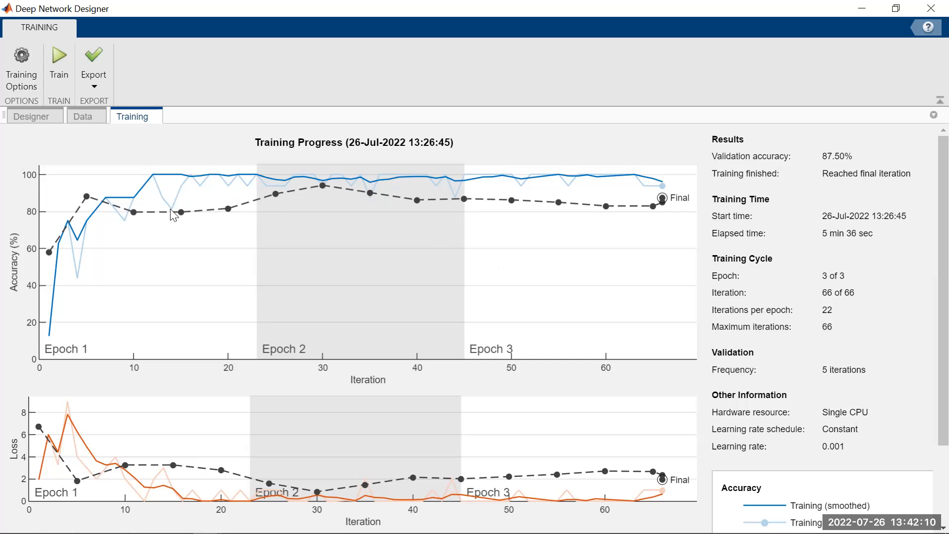
pyautogui.click(20, 74)
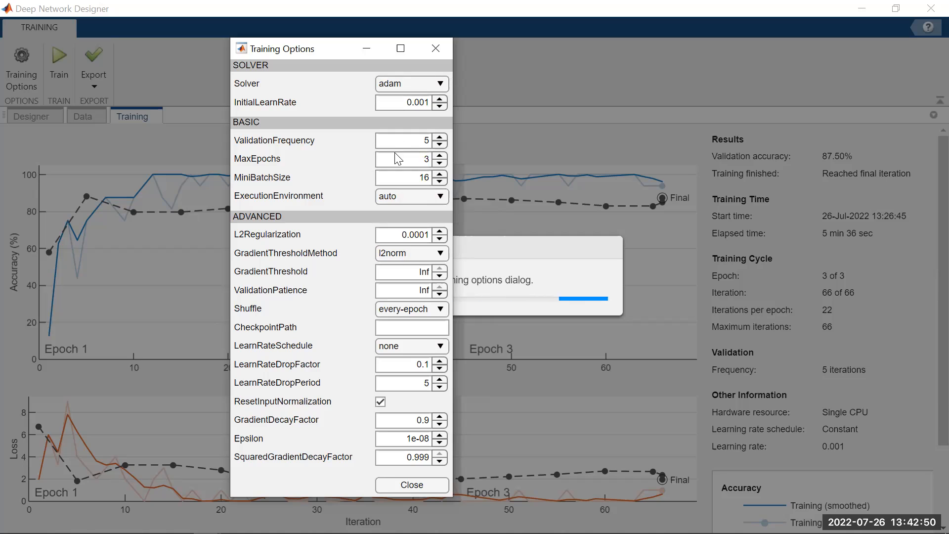
pyautogui.click(437, 49)
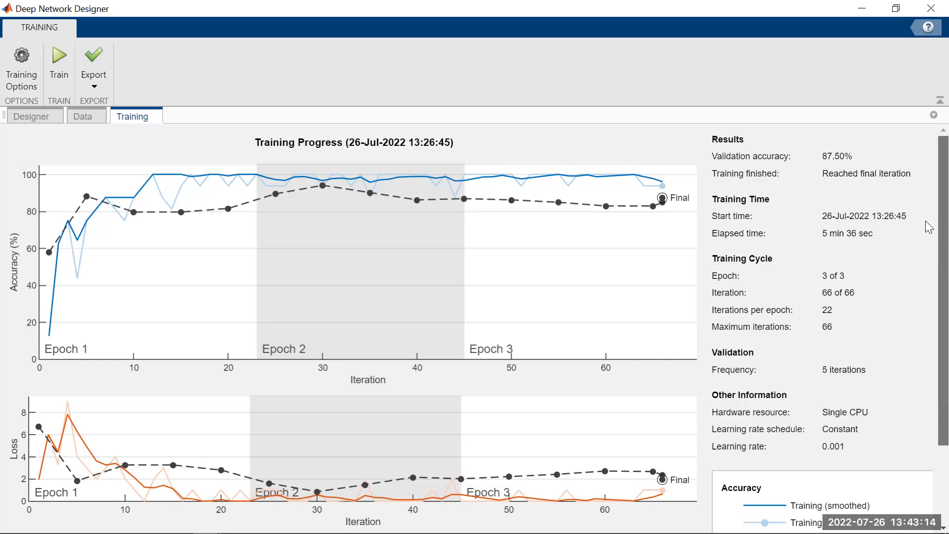
pyautogui.scroll(-3, 924, 317)
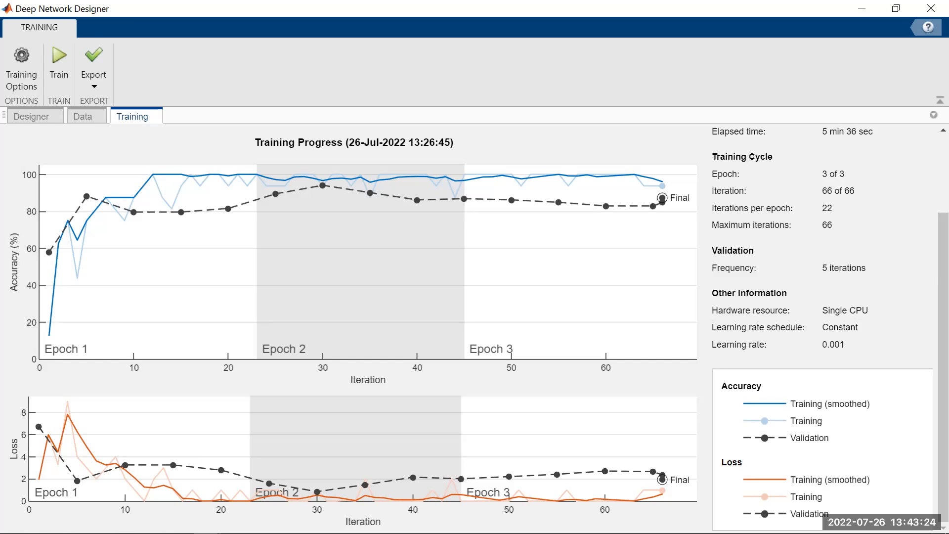
# - Switch to the Meeting Controls window of Zoom
pyautogui.moveTo(319, 531)
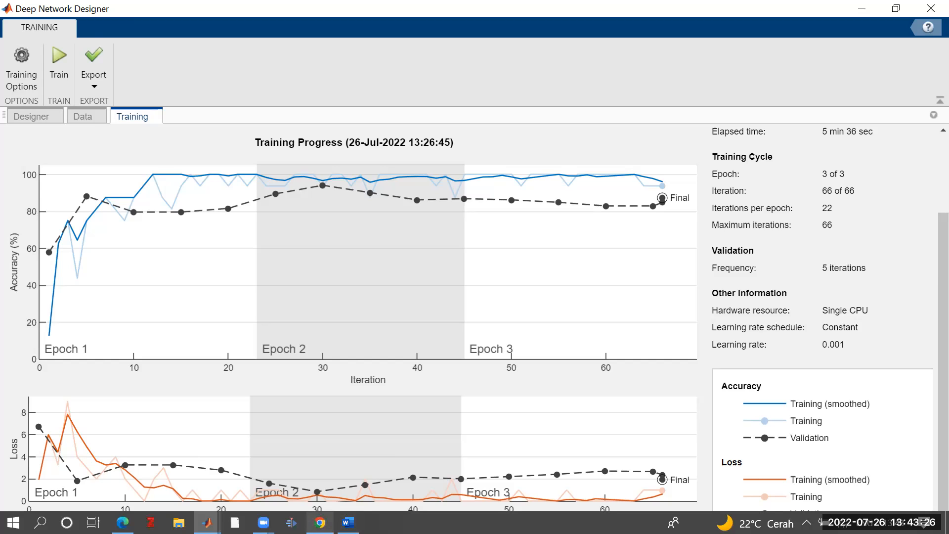
pyautogui.click(263, 522)
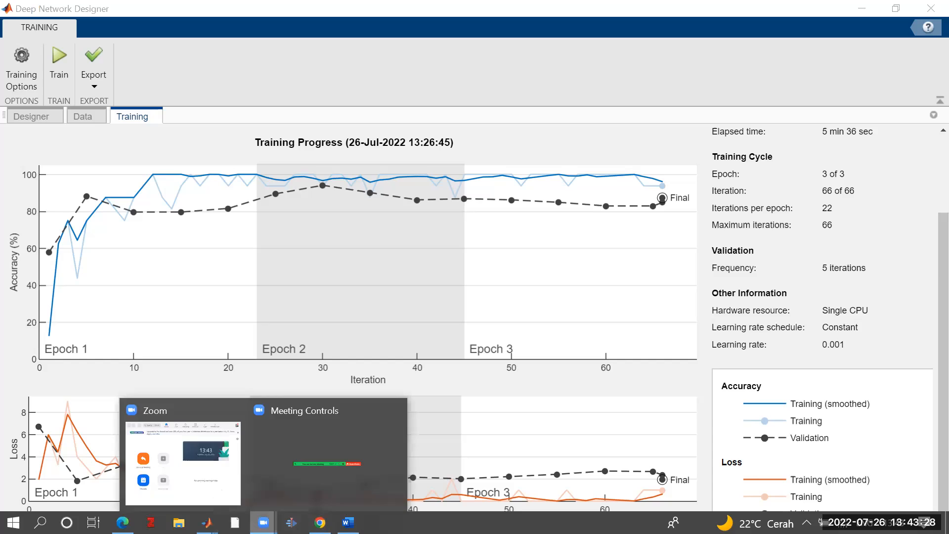
pyautogui.click(305, 474)
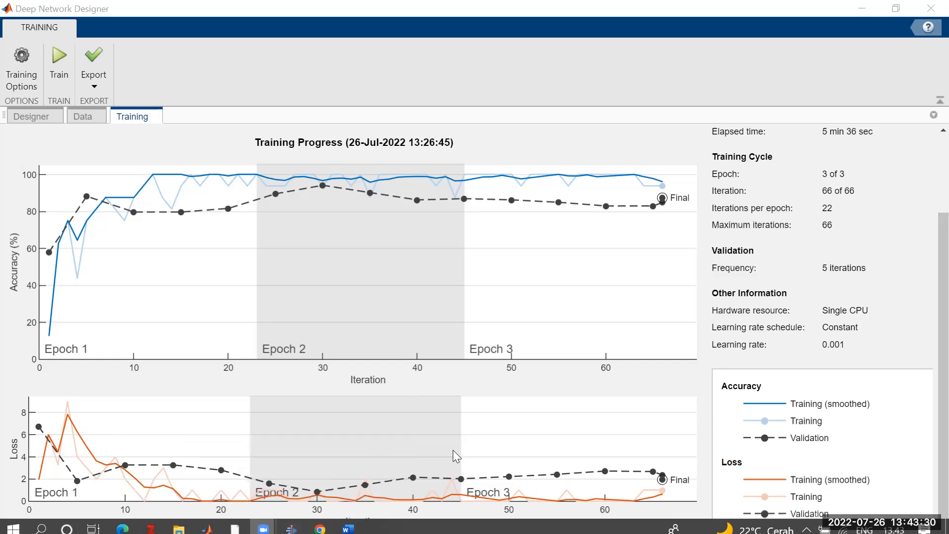